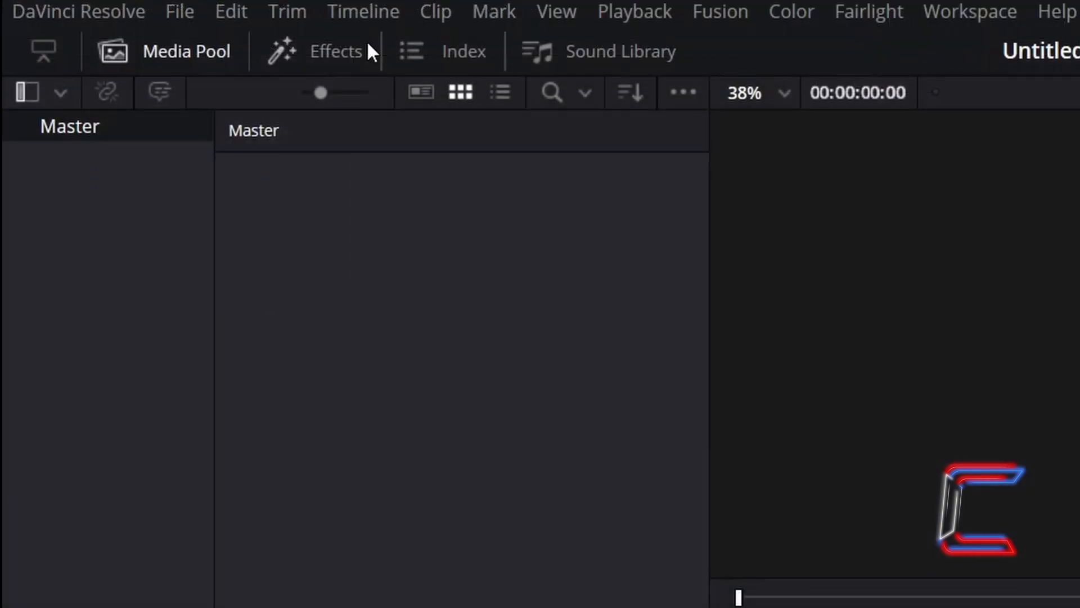
Add a Solid Color generator at the start of a new timeline and extend it to about 10 seconds.
left_click(368, 45)
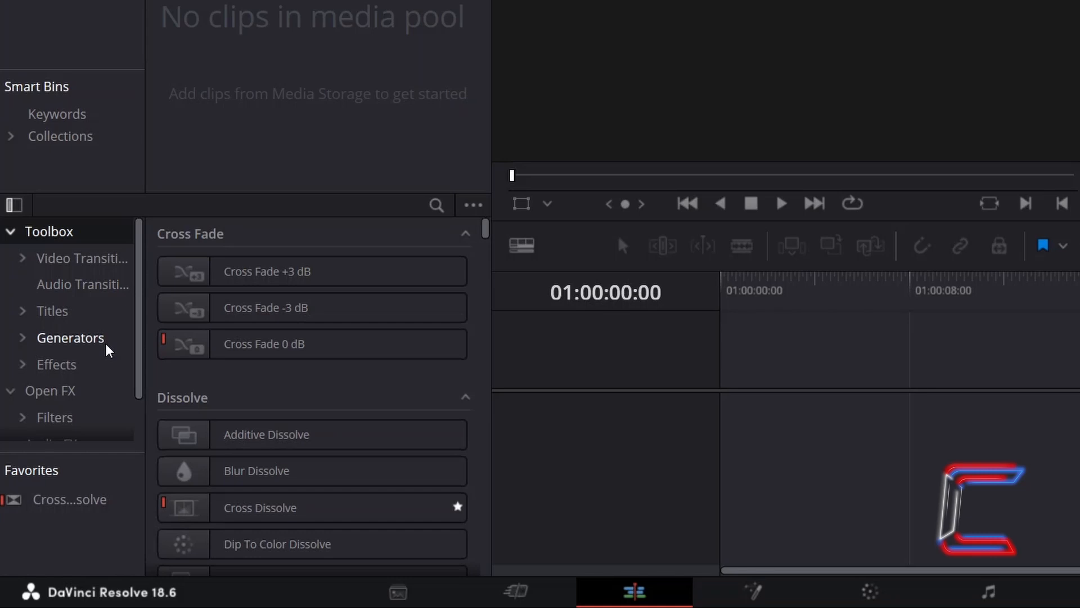
left_click(105, 344)
scroll(312, 357, "down", 5)
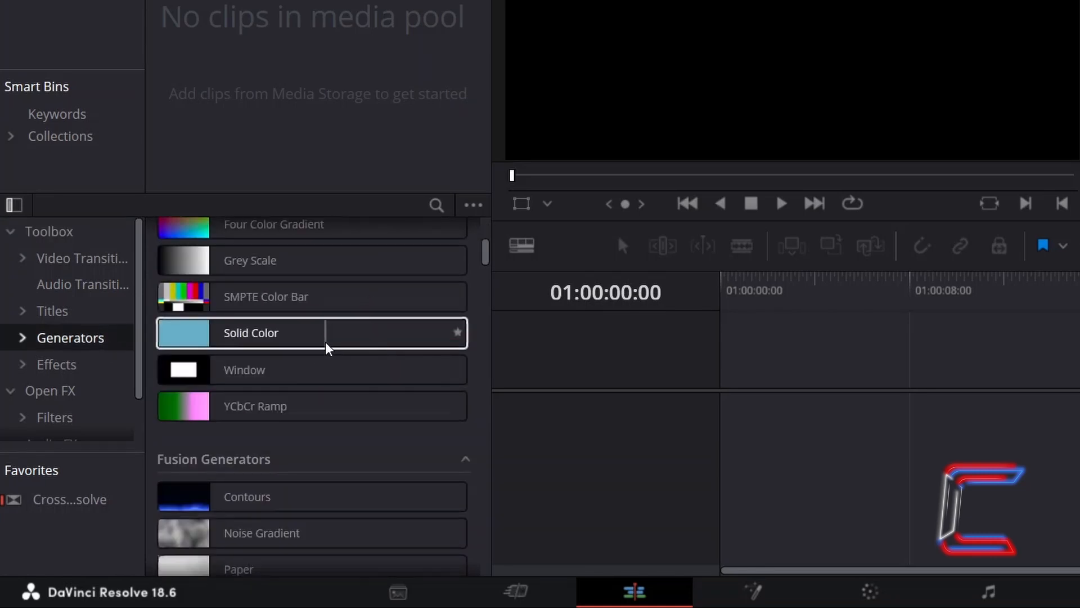
left_click_drag(325, 342, 731, 380)
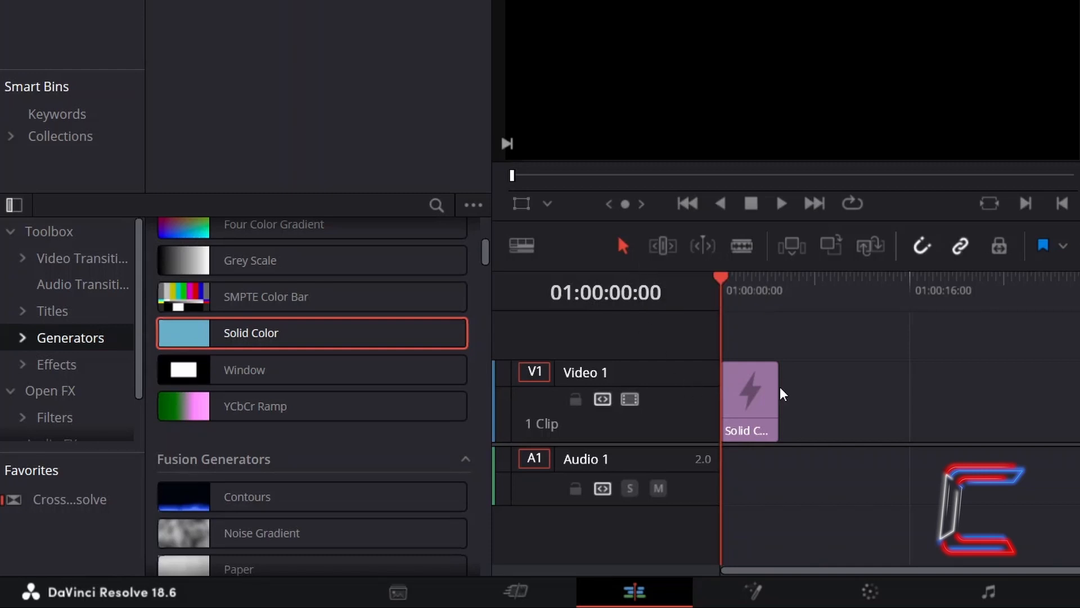
left_click_drag(778, 389, 837, 404)
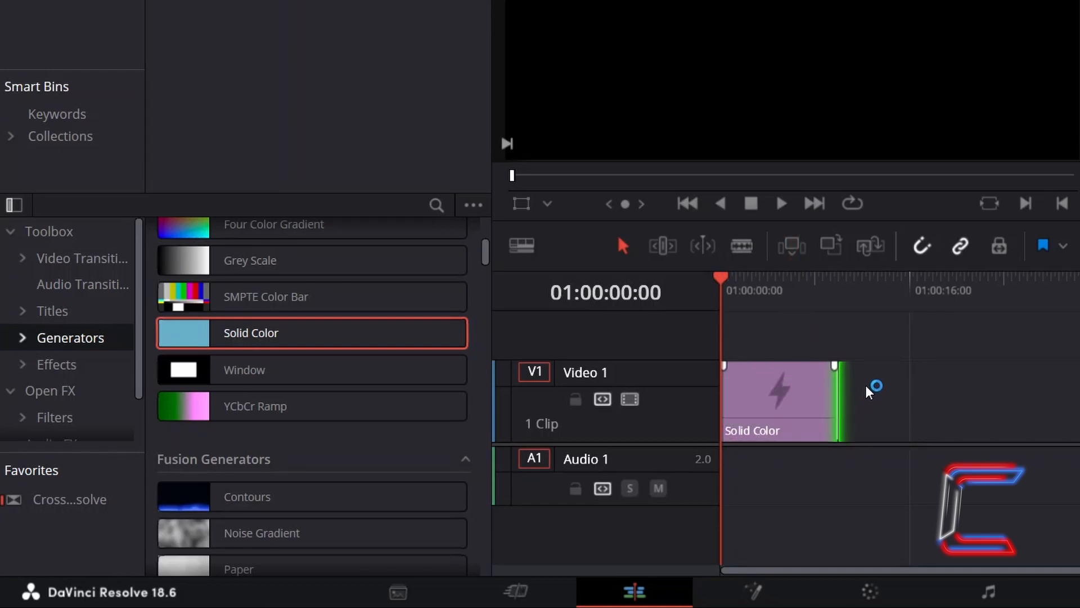
Set the Solid Color generator's color to blue, #00aaff.
left_click(782, 400)
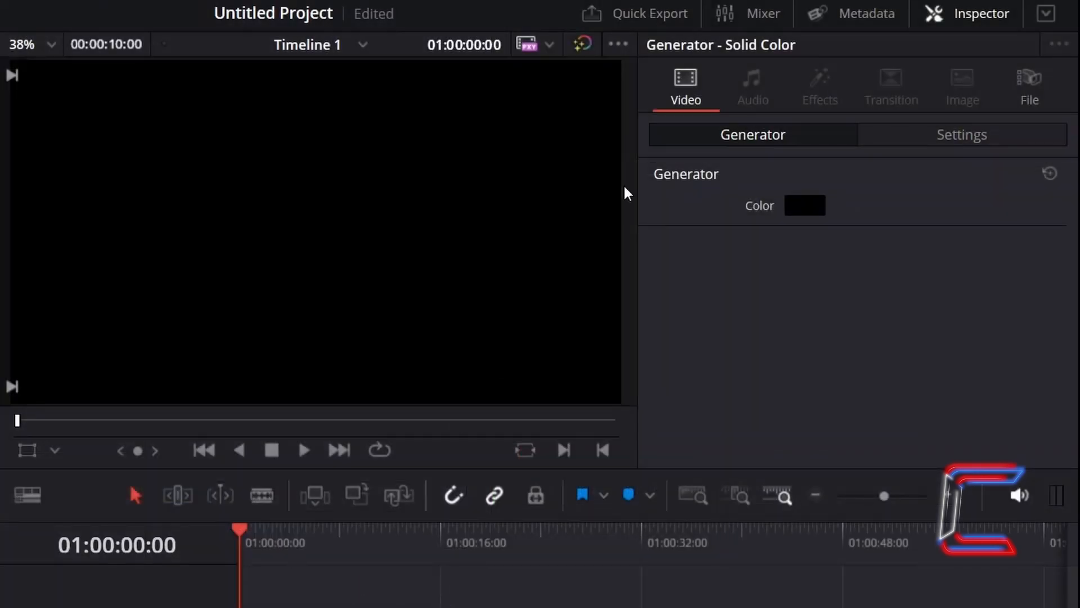
left_click(812, 205)
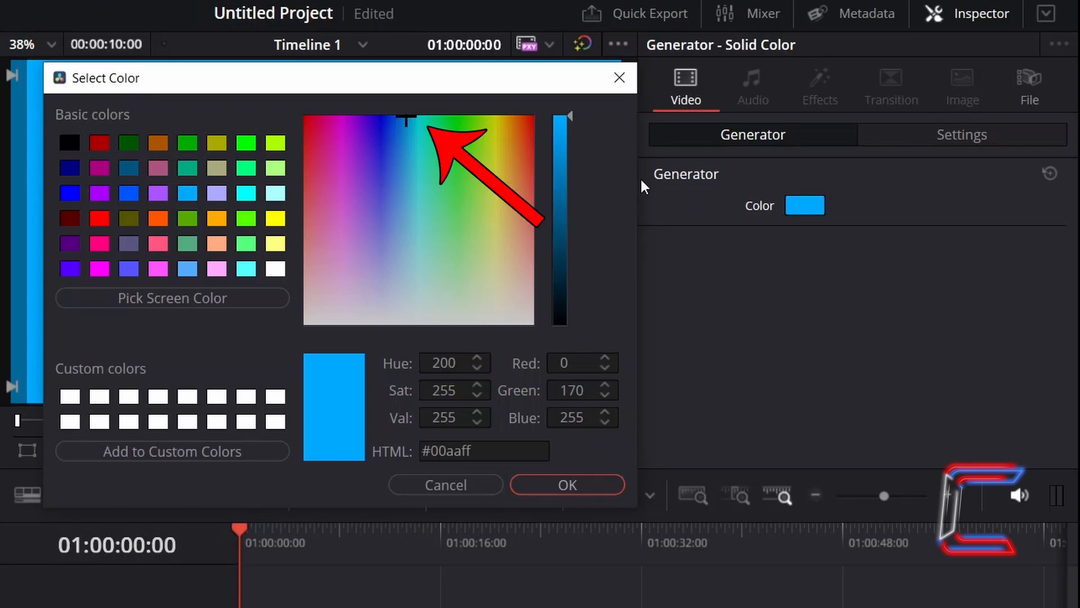
left_click(590, 483)
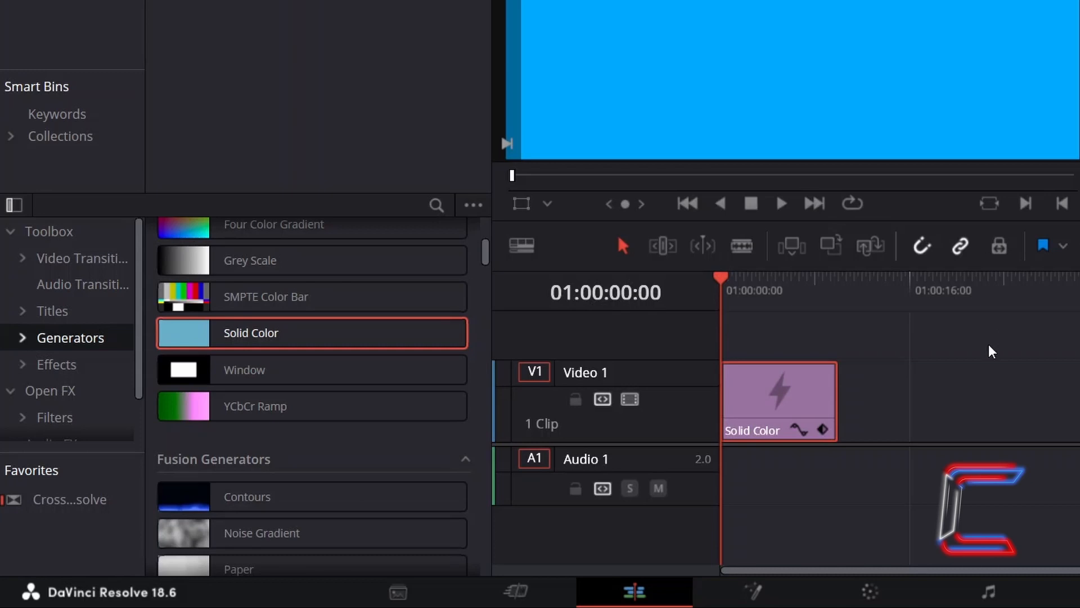
Turn the blue Solid Color clip into a compound clip named "Blue".
right_click(818, 383)
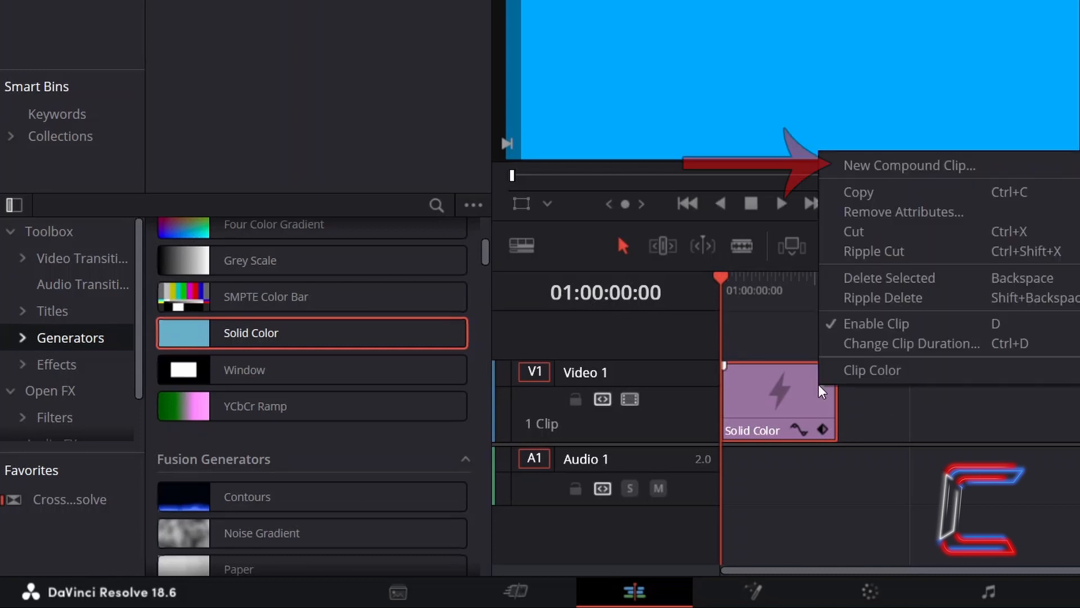
left_click(976, 164)
type("Blue")
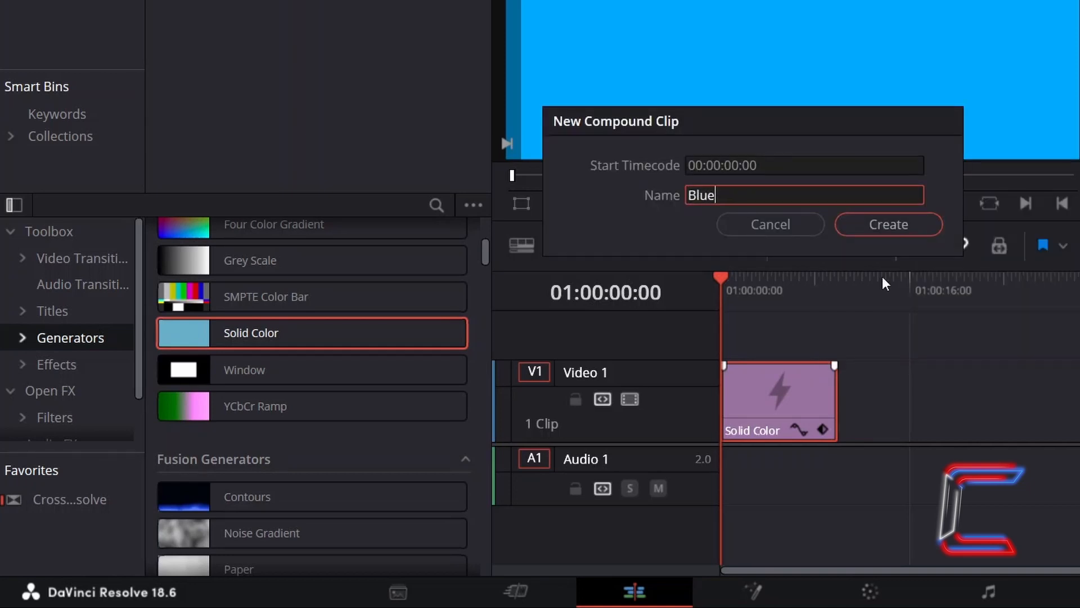
left_click(912, 228)
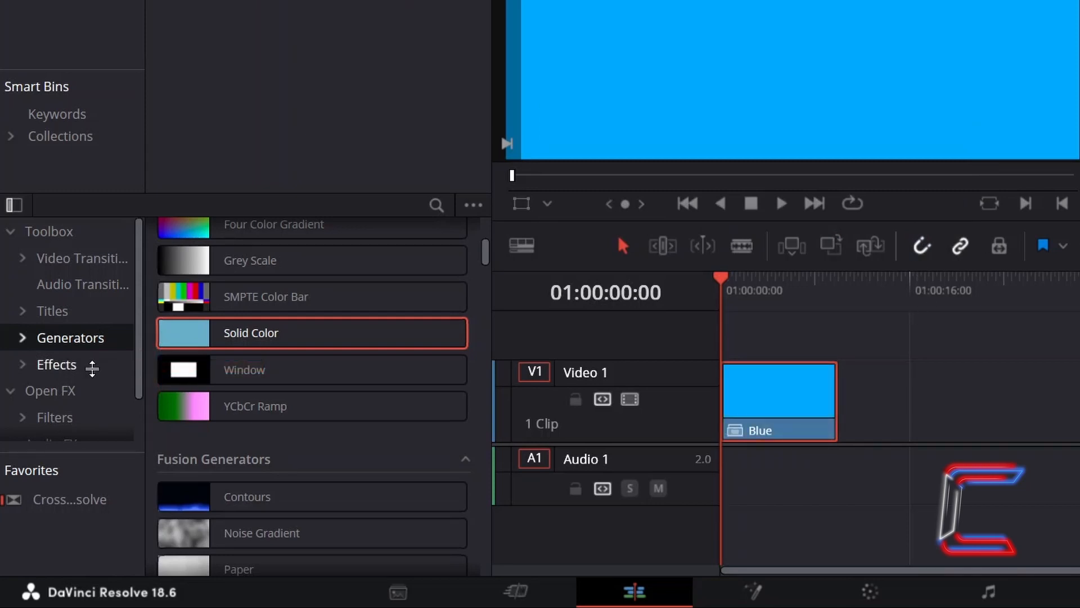
Search the effects for "slice" and apply the Slice Fusion effect to the Blue clip.
left_click(88, 366)
left_click(437, 205)
type("slice")
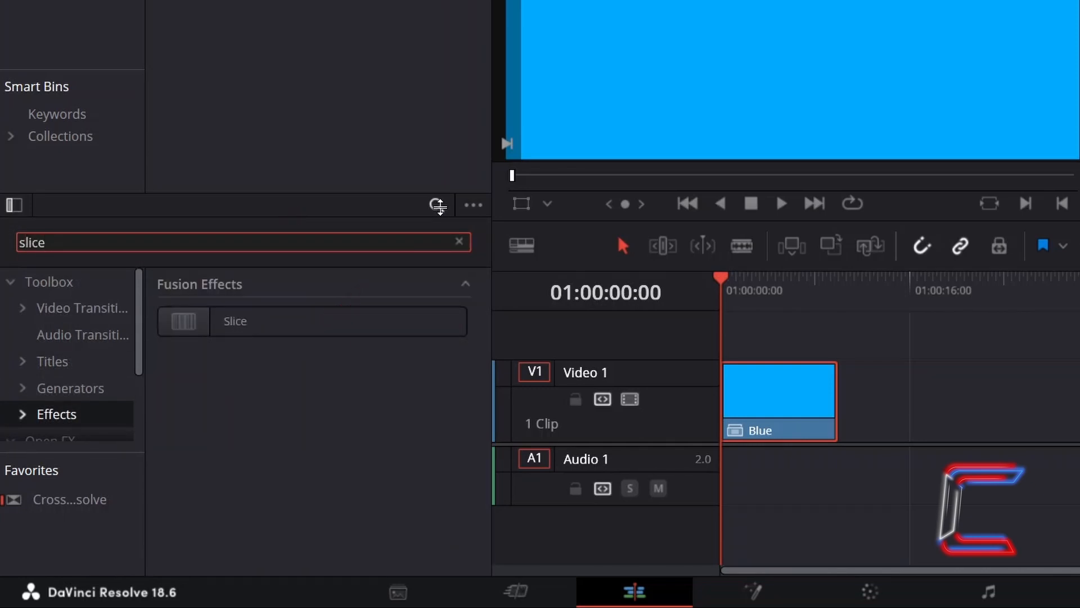
left_click_drag(391, 315, 736, 386)
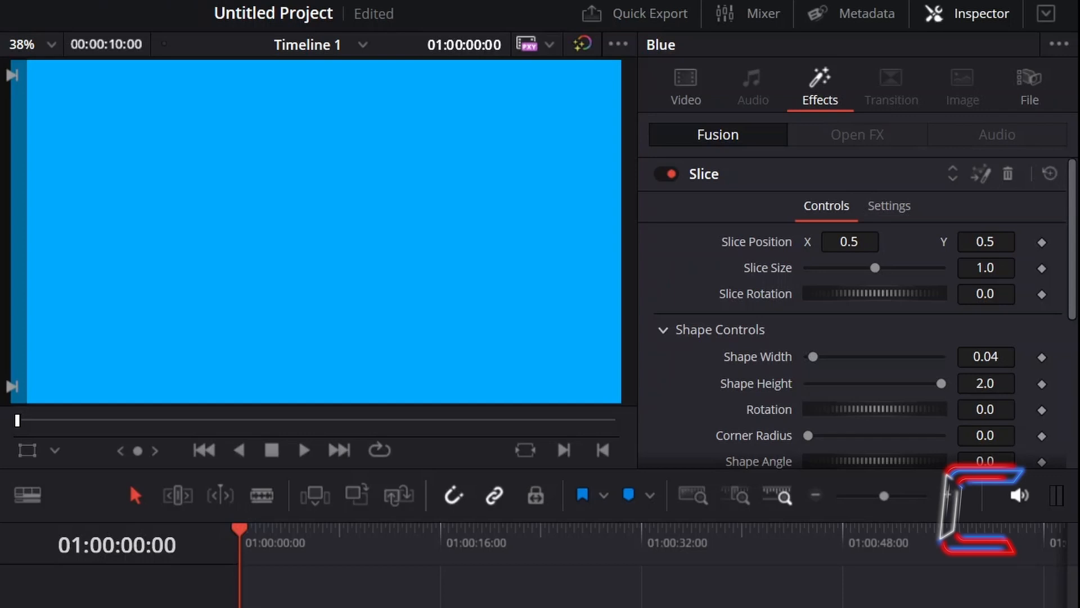
Set the Slice effect's Slice Size to 0.0 and its Slice Rotation to 45.
left_click_drag(875, 268, 760, 286)
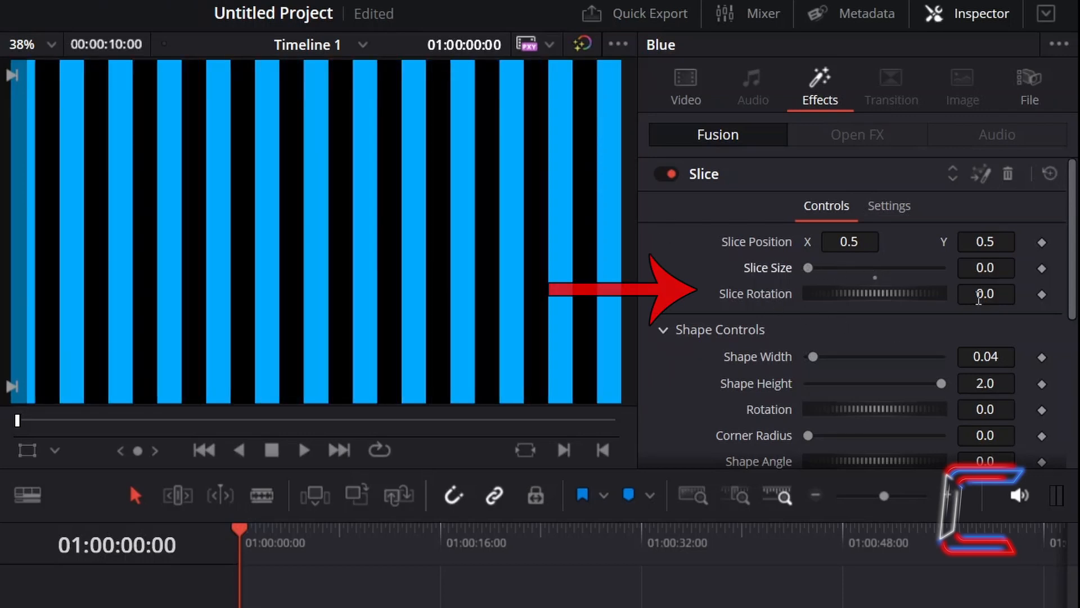
left_click(977, 295)
type("45")
key("Tab")
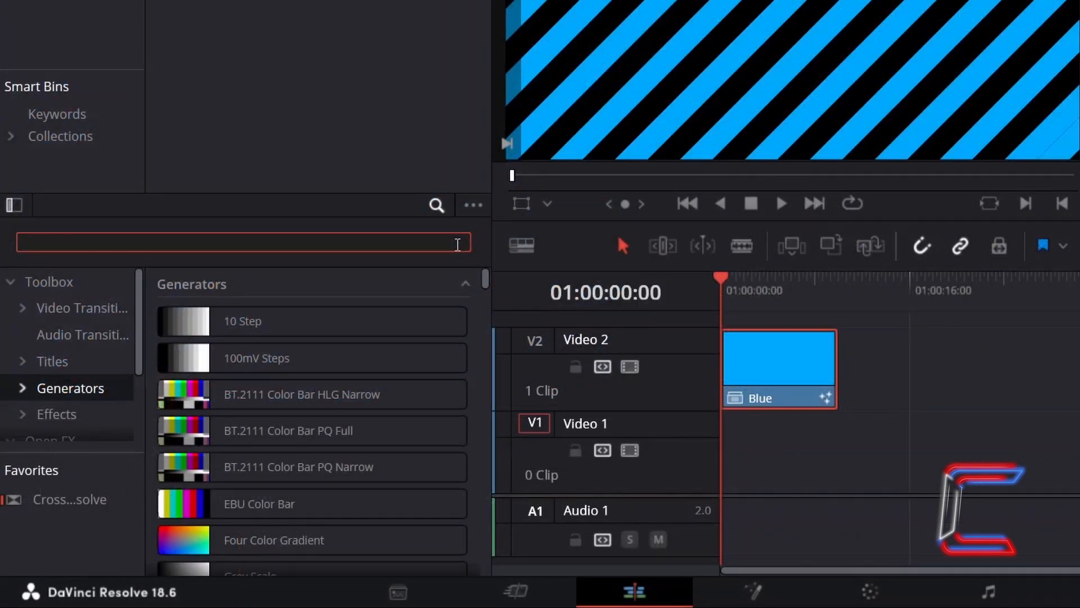
Place a Solid Color generator on Video 1 beneath the Blue clip and extend it to match that clip's length.
scroll(326, 402, "down", 5)
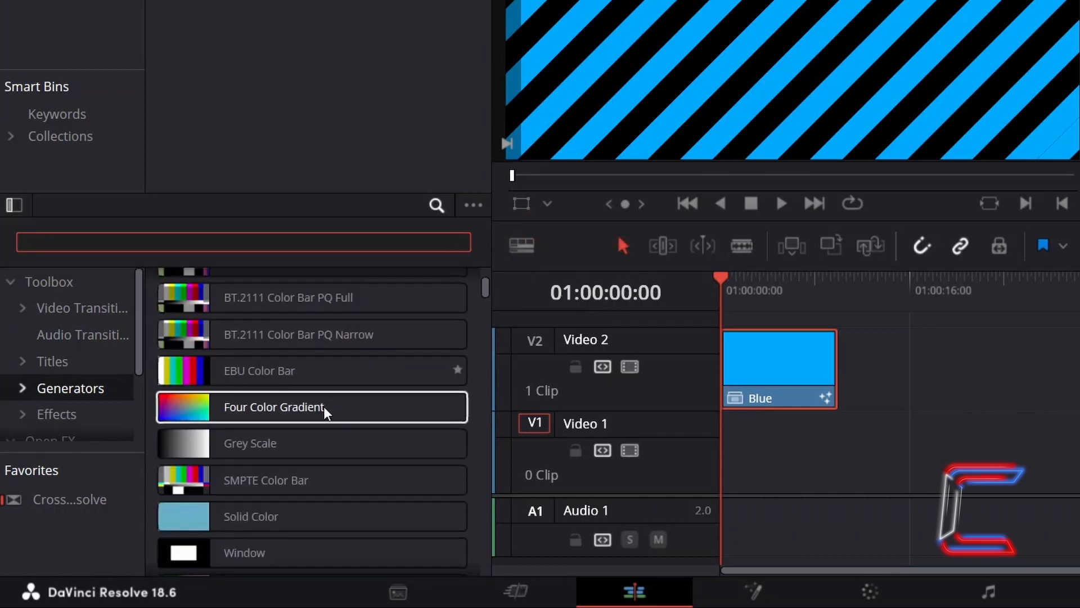
left_click_drag(310, 467, 734, 447)
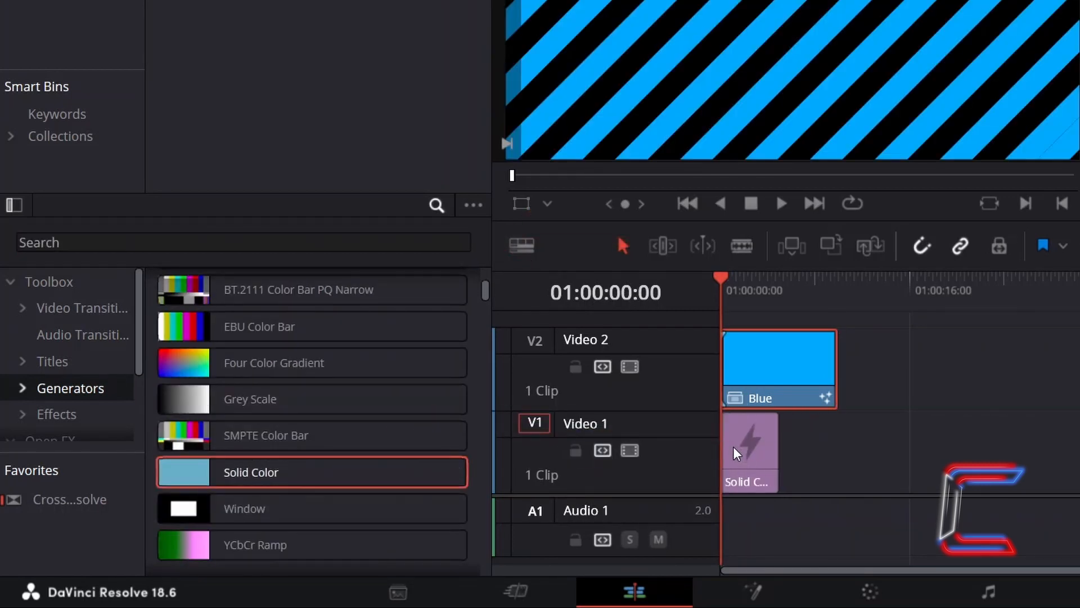
left_click(779, 450)
left_click_drag(801, 450, 838, 444)
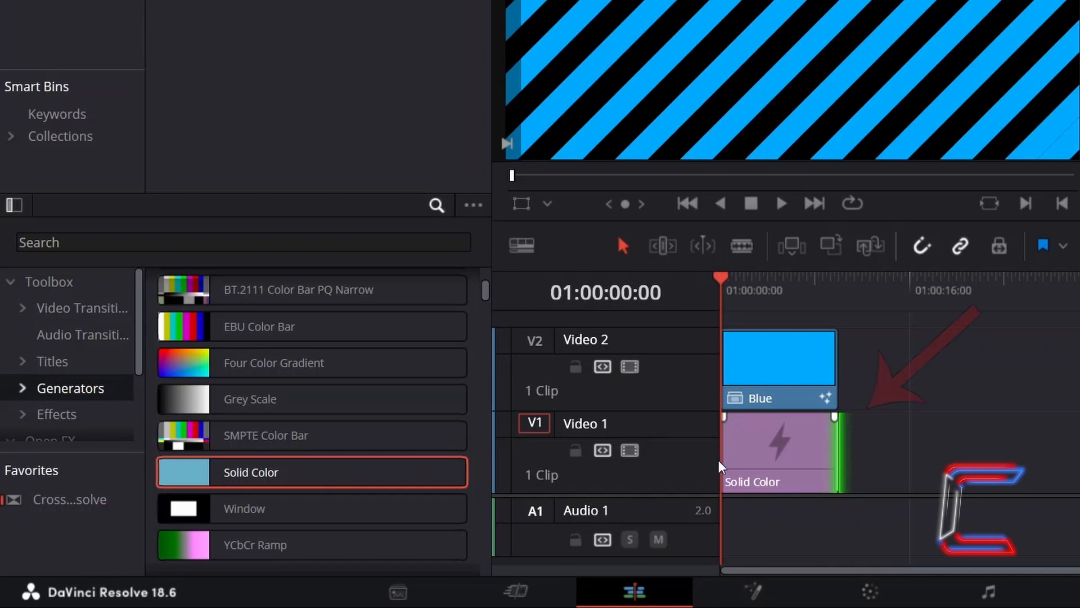
Set the lower Solid Color clip's color to yellow, #ffff00.
left_click(737, 465)
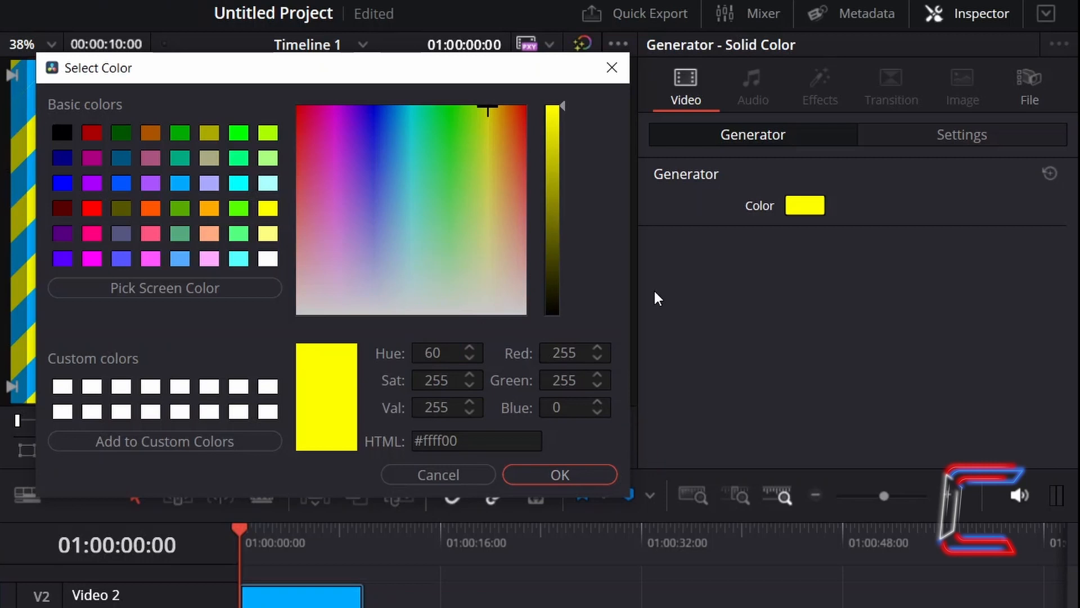
left_click(588, 475)
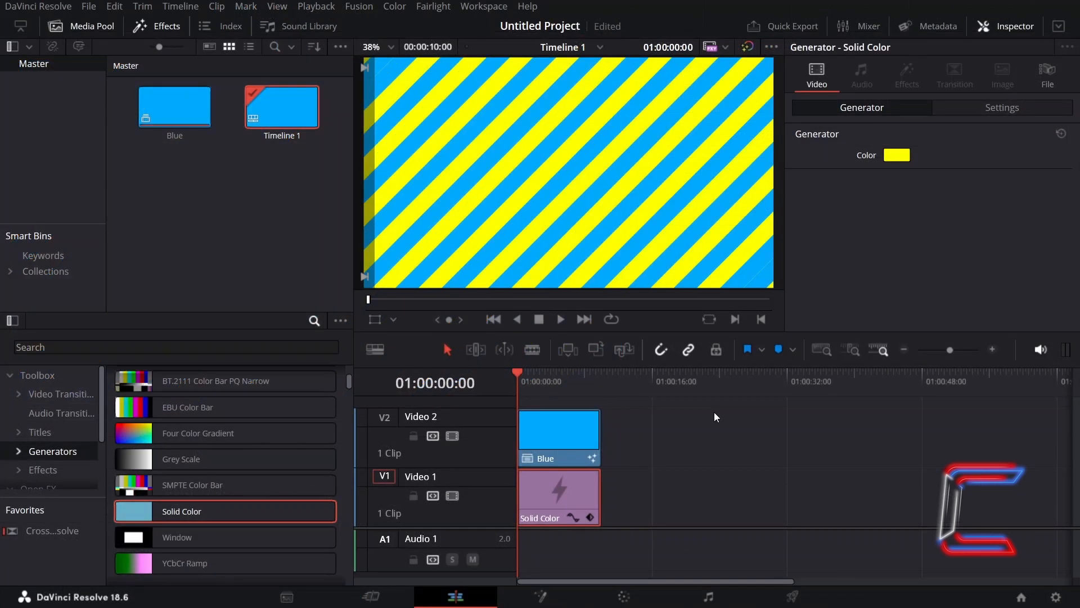
Combine the Blue clip and the yellow Solid Color clip into a compound clip named "Blue and Yellow".
left_click(583, 416, "ctrl")
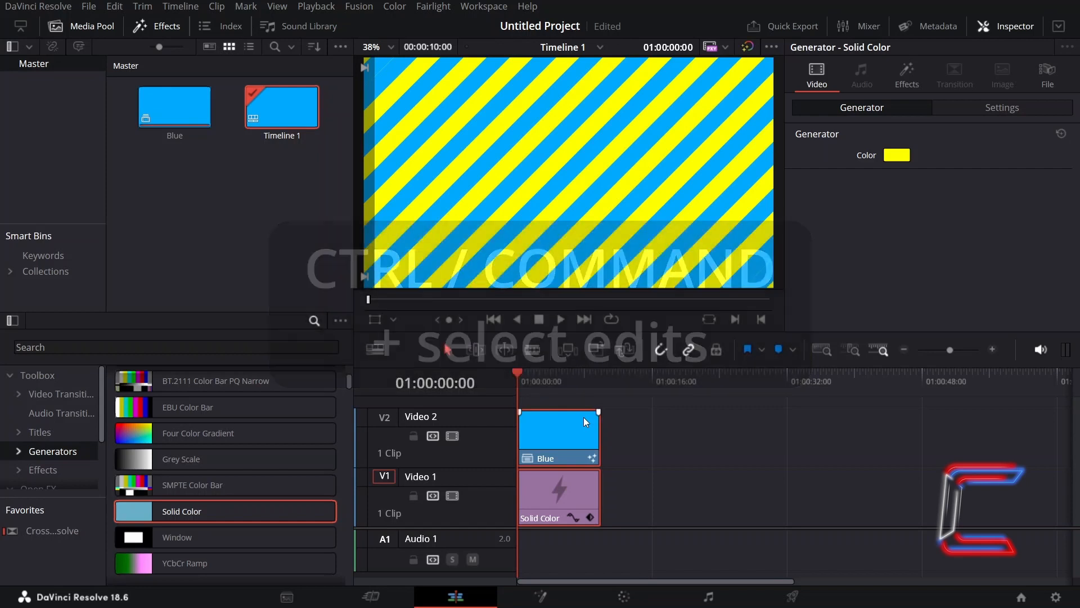
right_click(582, 417)
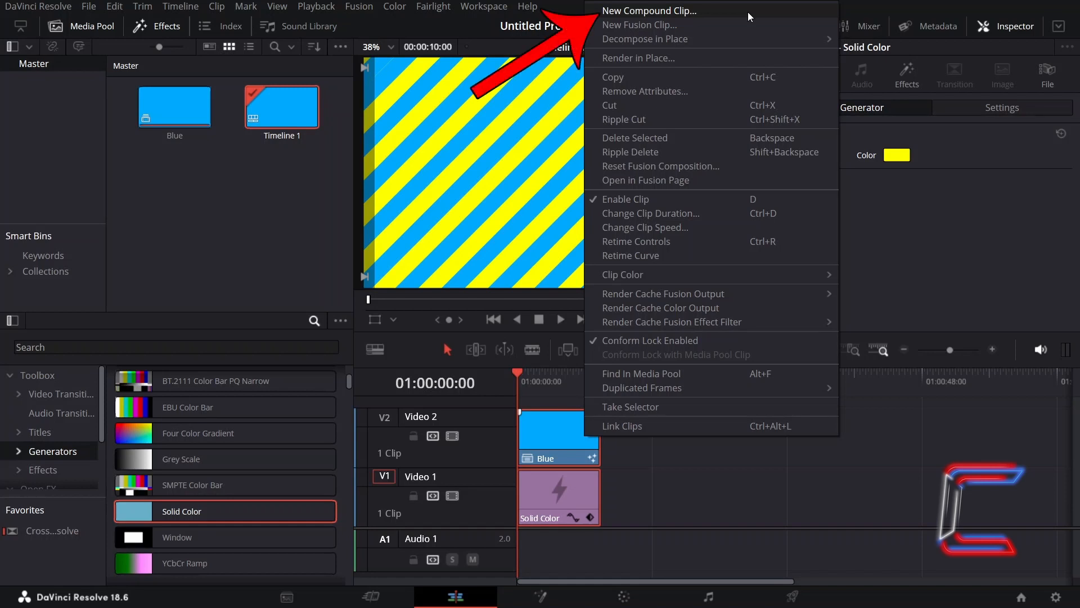
left_click(748, 12)
type("Blue and Yellow")
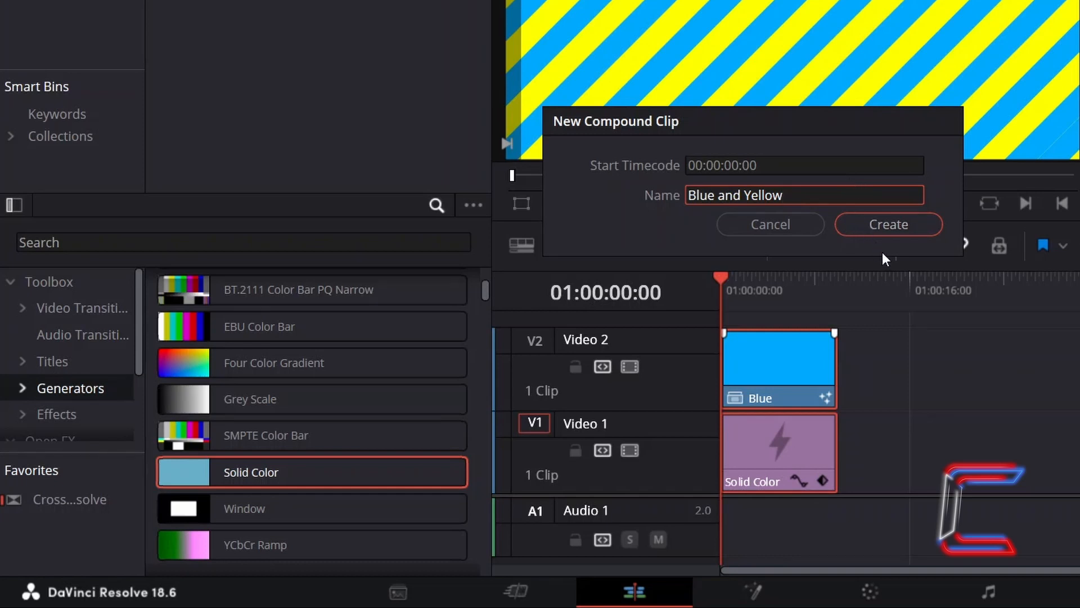
left_click(891, 223)
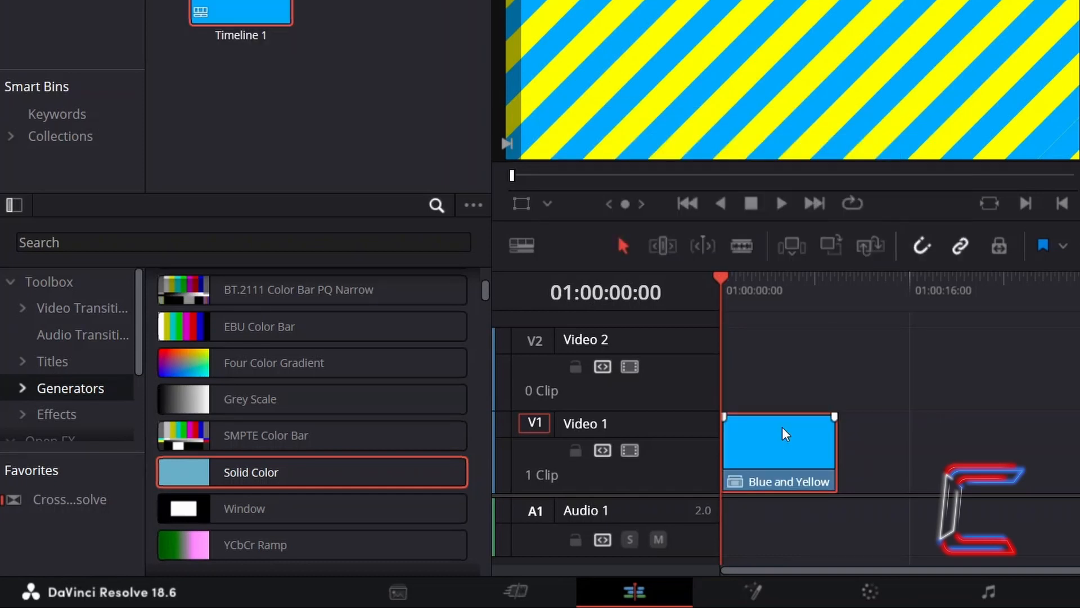
Duplicate the Blue and Yellow clip onto Video 2, directly above the original, with Video 1's Auto Track Selector disabled.
key("ctrl+c")
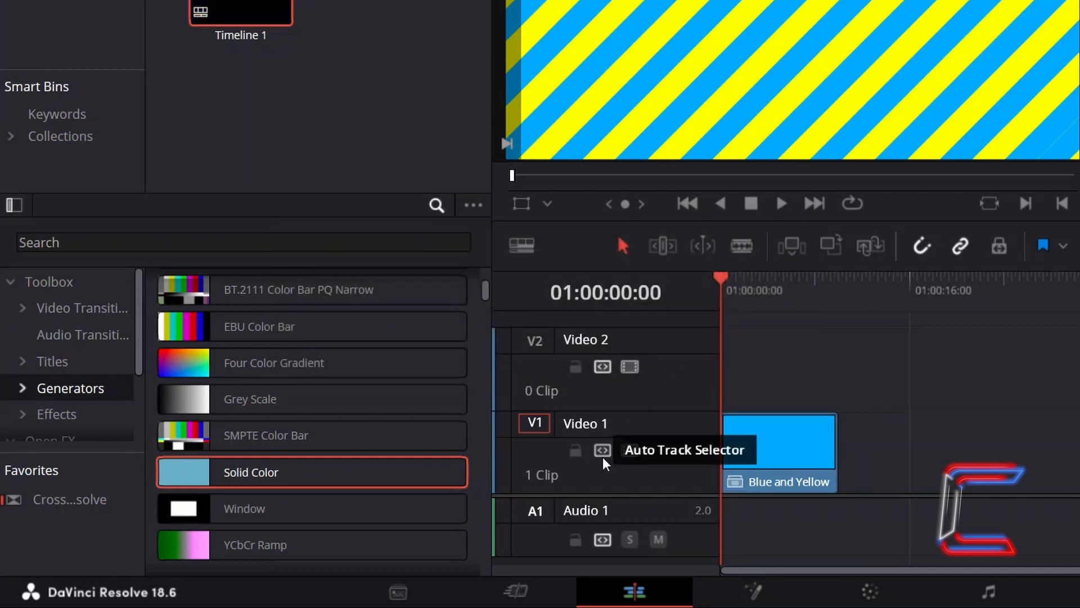
left_click(603, 455)
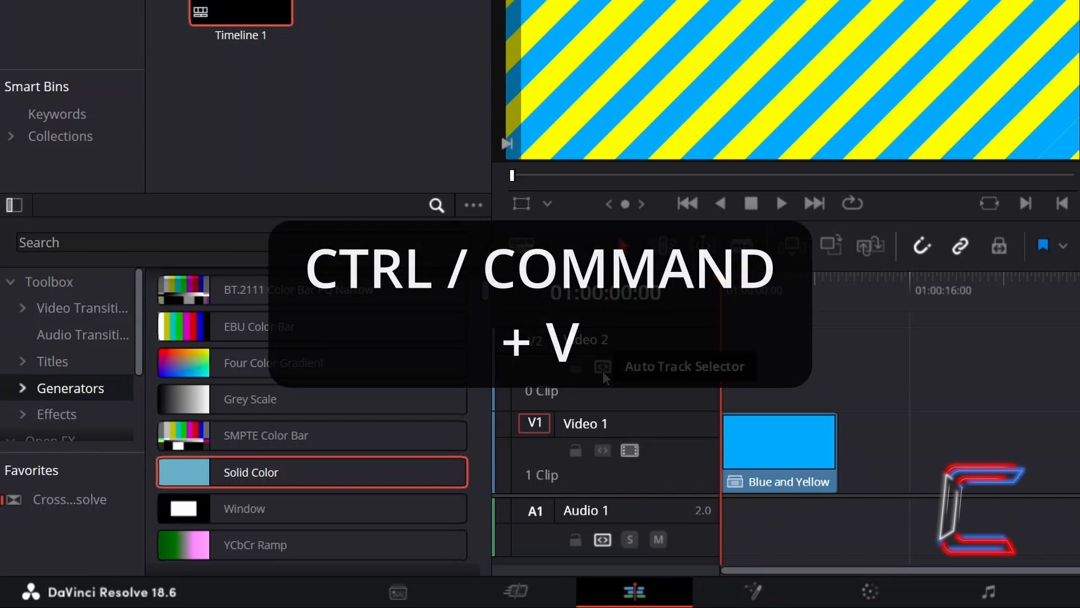
key("ctrl+v")
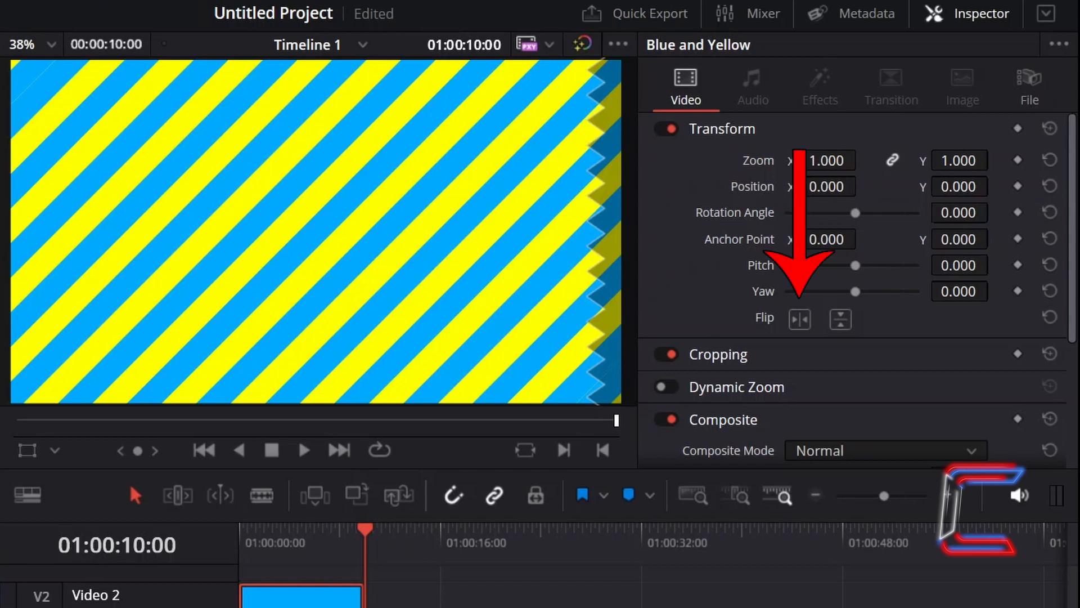
Flip the upper Blue and Yellow clip horizontally and set its composite mode to Color.
left_click(798, 319)
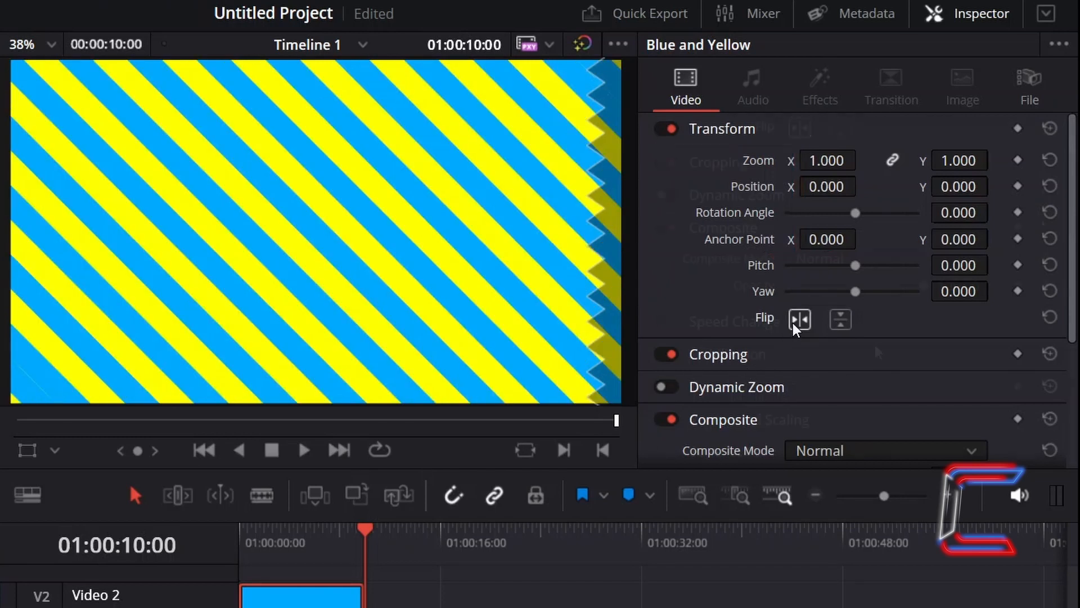
scroll(878, 352, "down", 4)
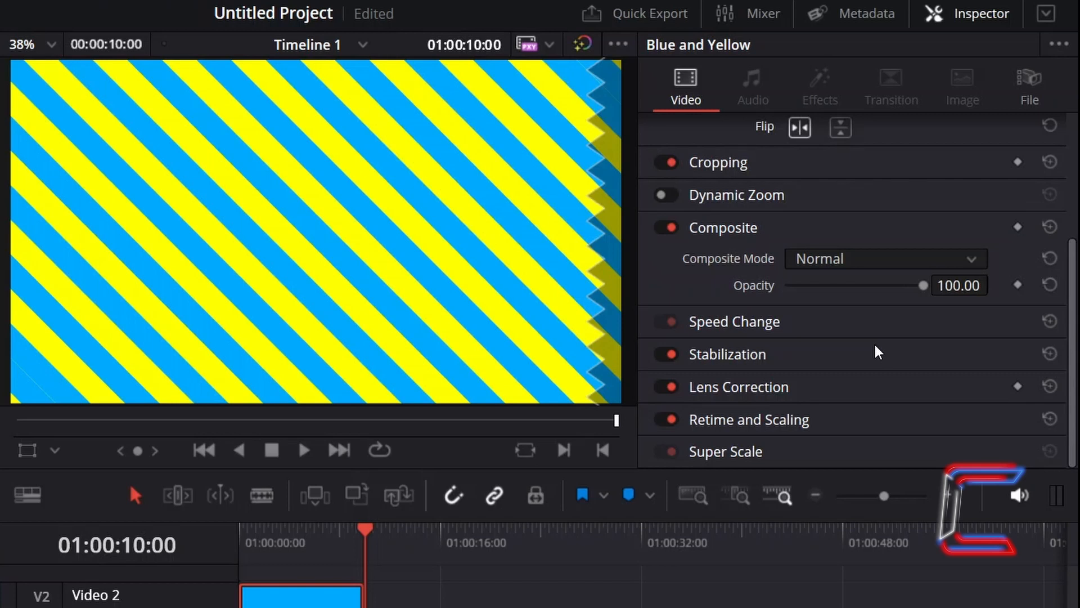
left_click(950, 263)
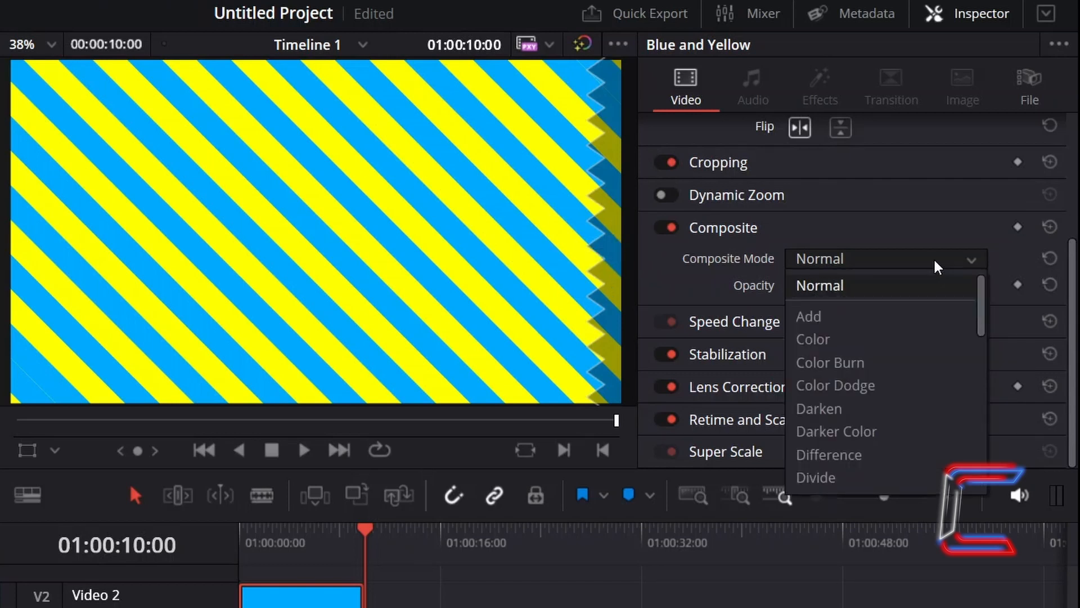
left_click(914, 338)
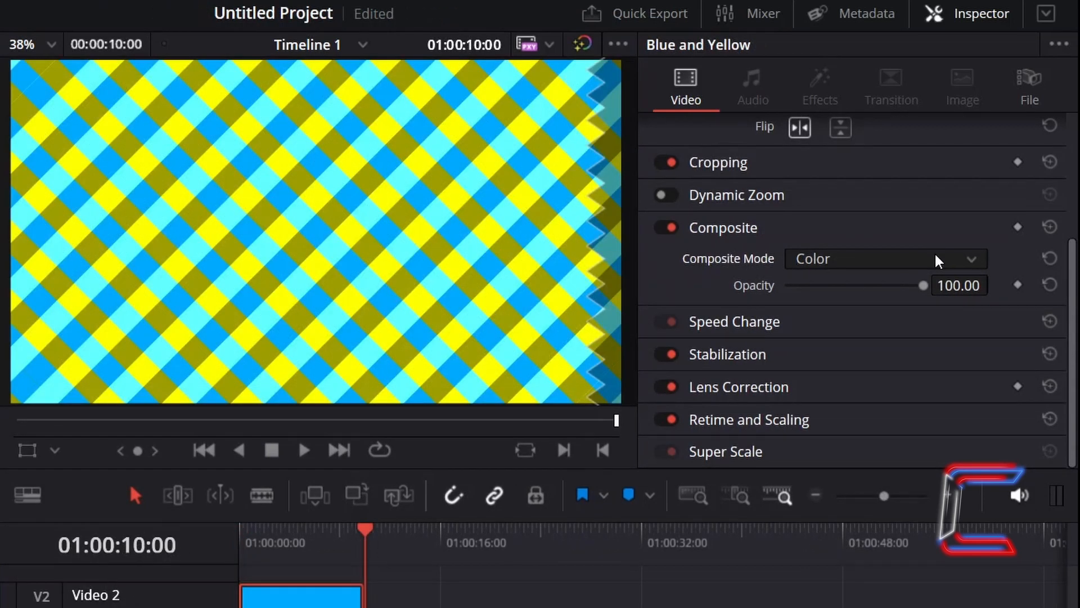
left_click(934, 253)
left_click(903, 344)
left_click(931, 260)
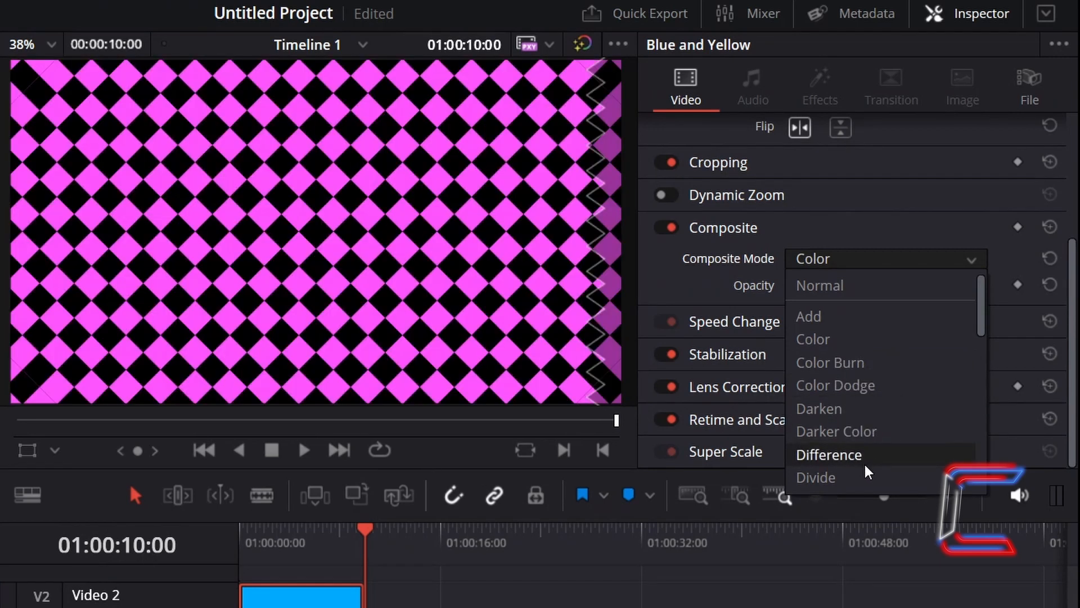
left_click(895, 339)
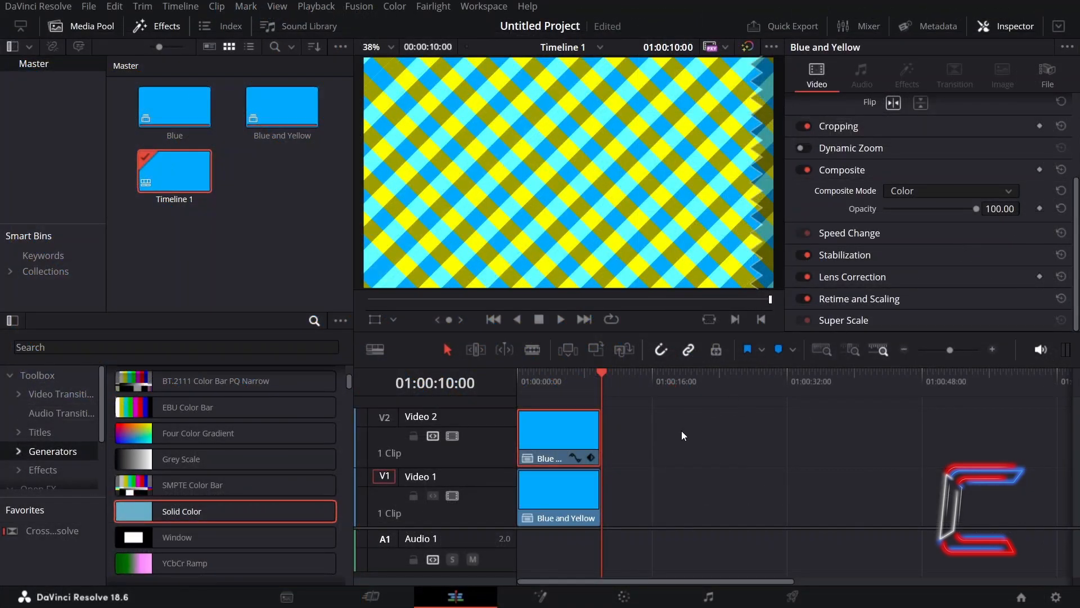
Combine the two stacked Blue and Yellow clips on Video 1 and Video 2 into a compound clip named "Background".
left_click_drag(655, 431, 545, 500)
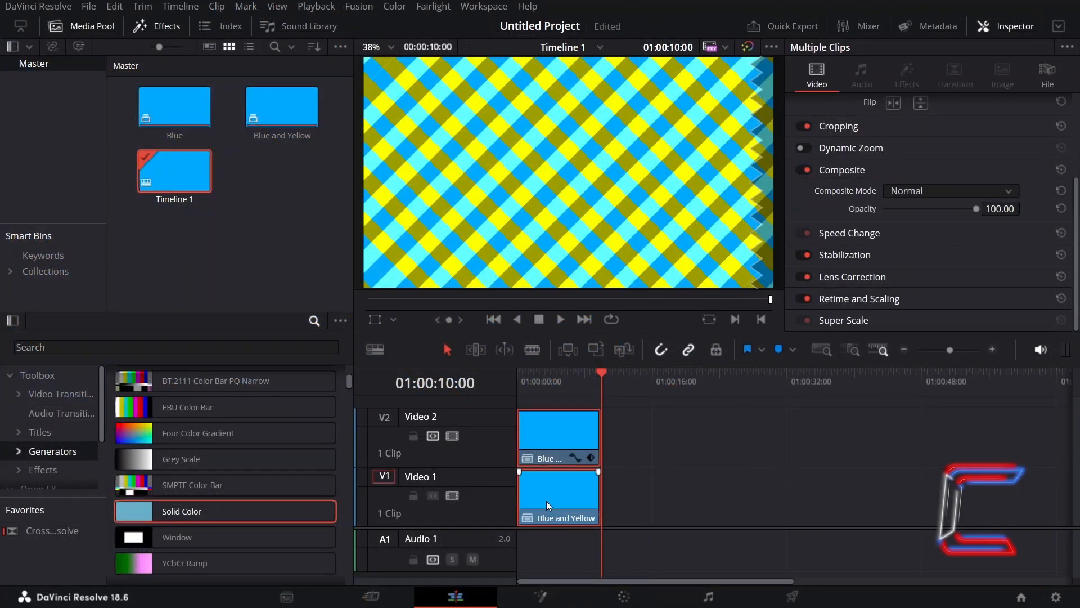
right_click(546, 500)
left_click(744, 18)
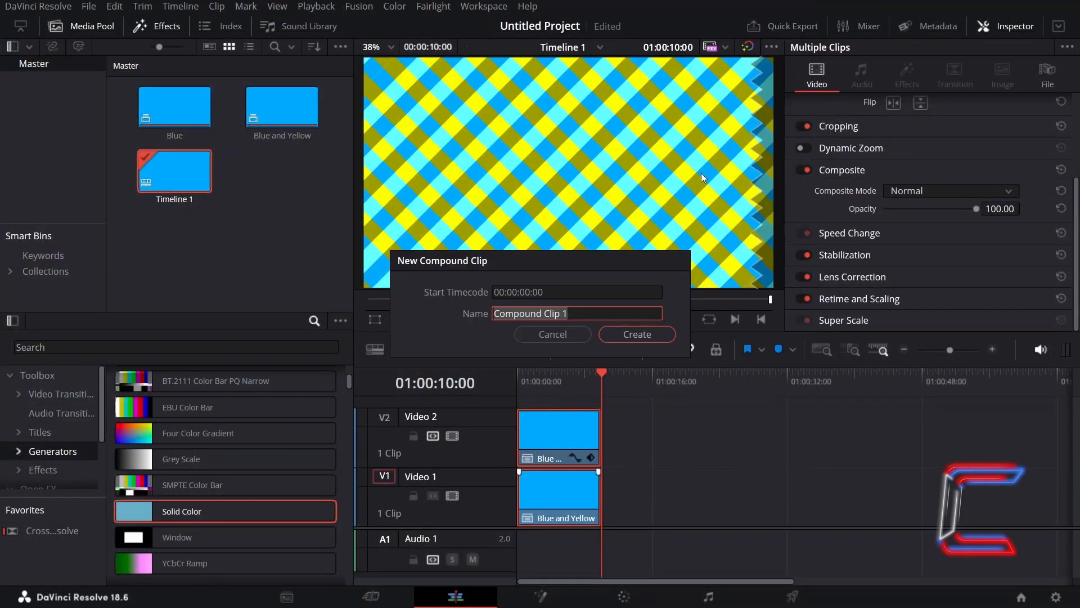
type("Backgrou")
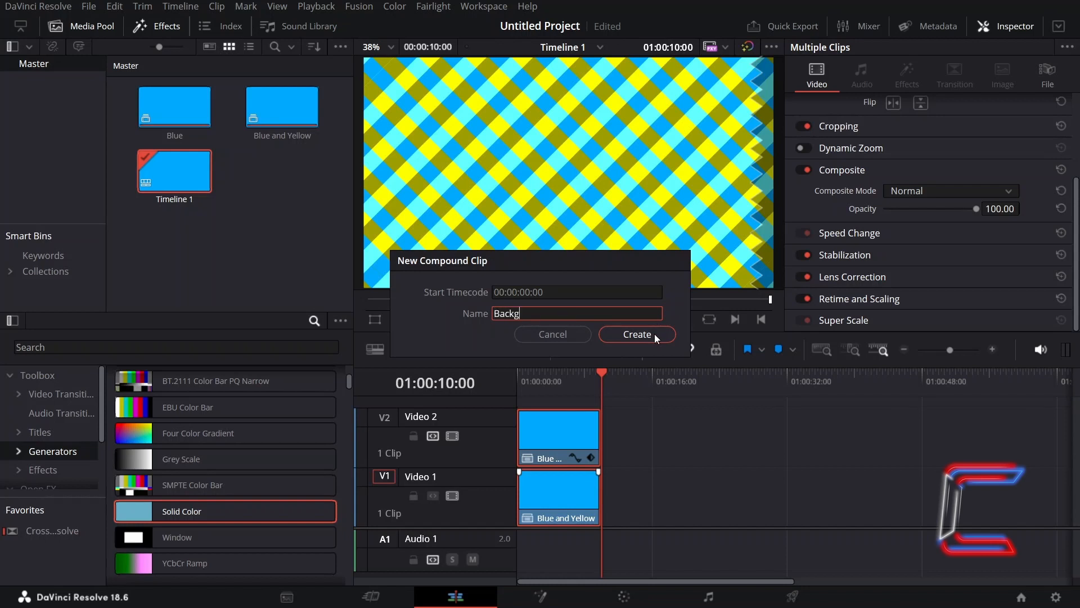
key("BackSpace")
key("BackSpace")
key("BackSpace")
type("round")
left_click(653, 333)
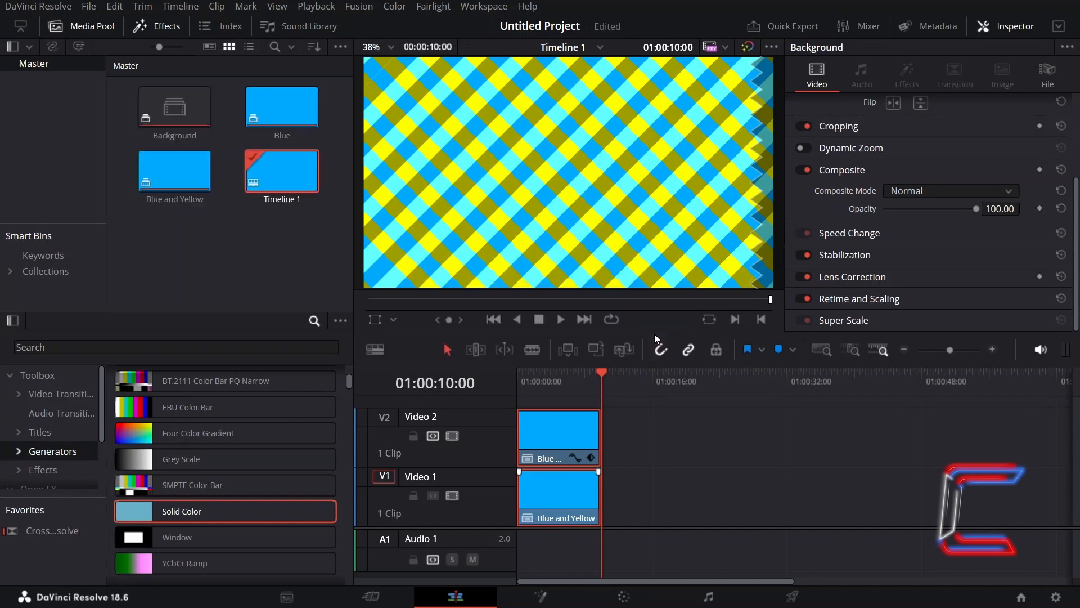
left_click(681, 465)
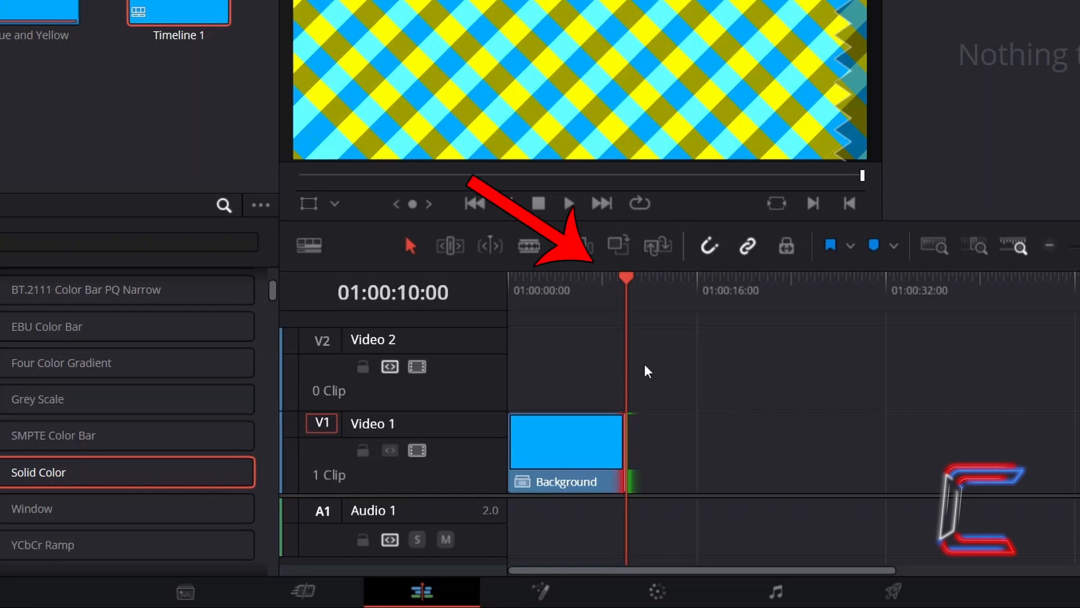
Freeze the Background clip's frame at 01:00:06:00, where the pattern fills the screen, through its Change Clip Speed settings.
left_click_drag(605, 294, 579, 291)
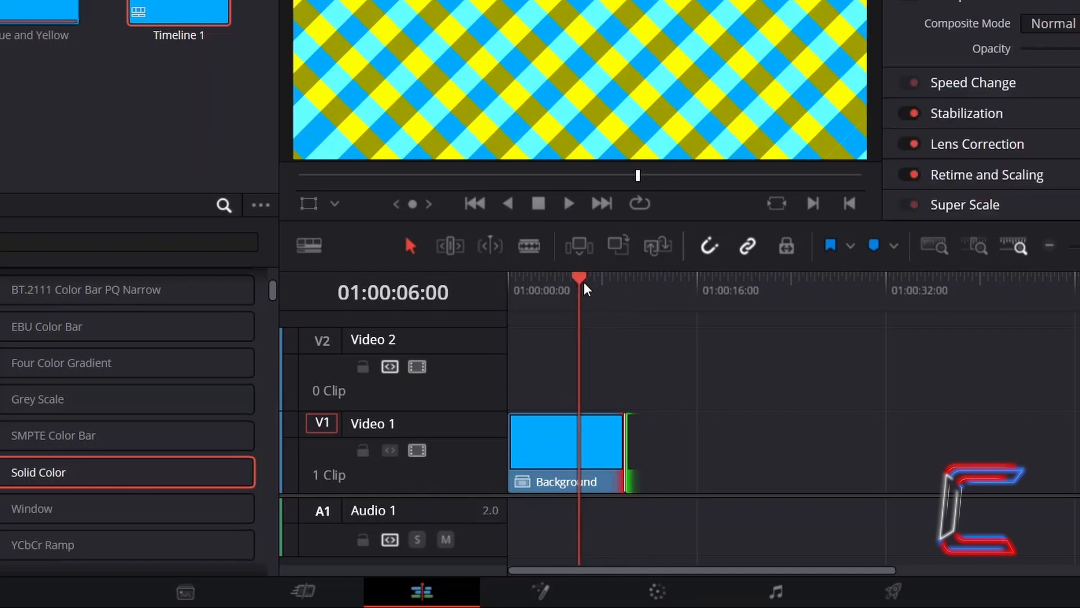
right_click(604, 433)
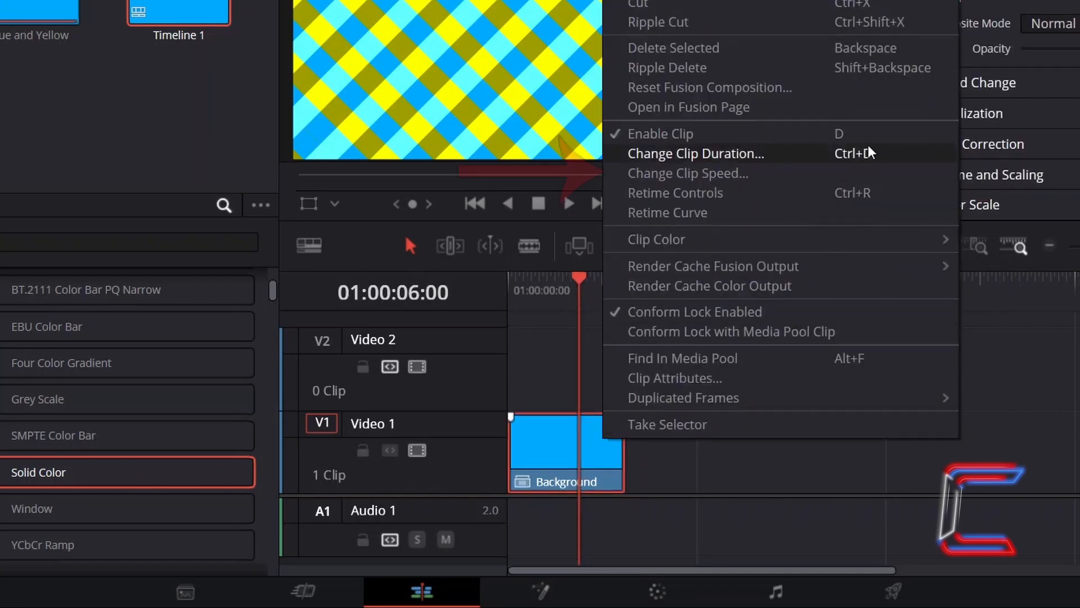
left_click(858, 178)
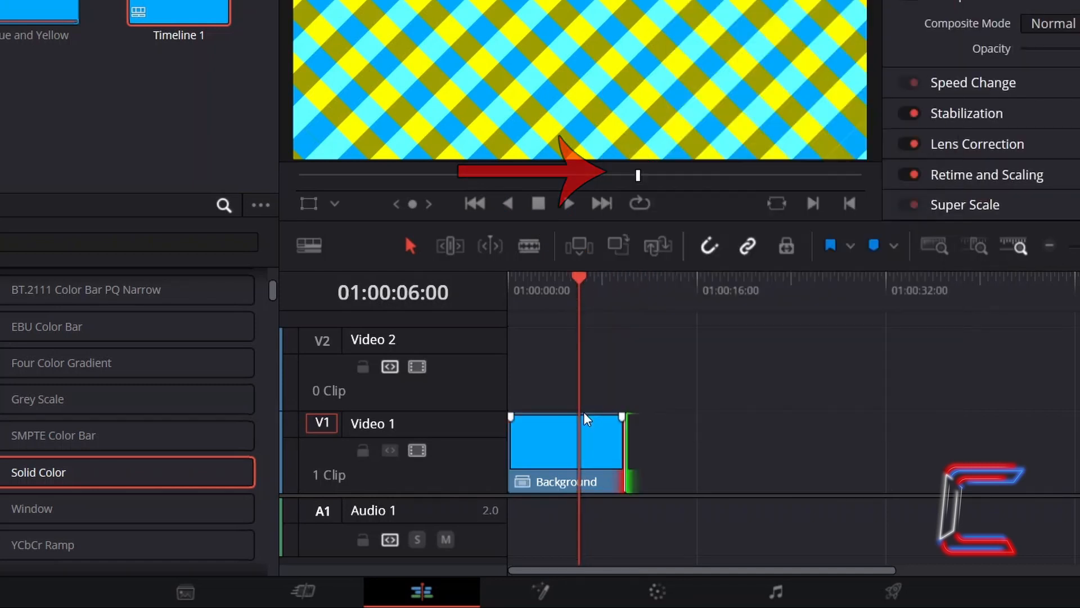
left_click(697, 227)
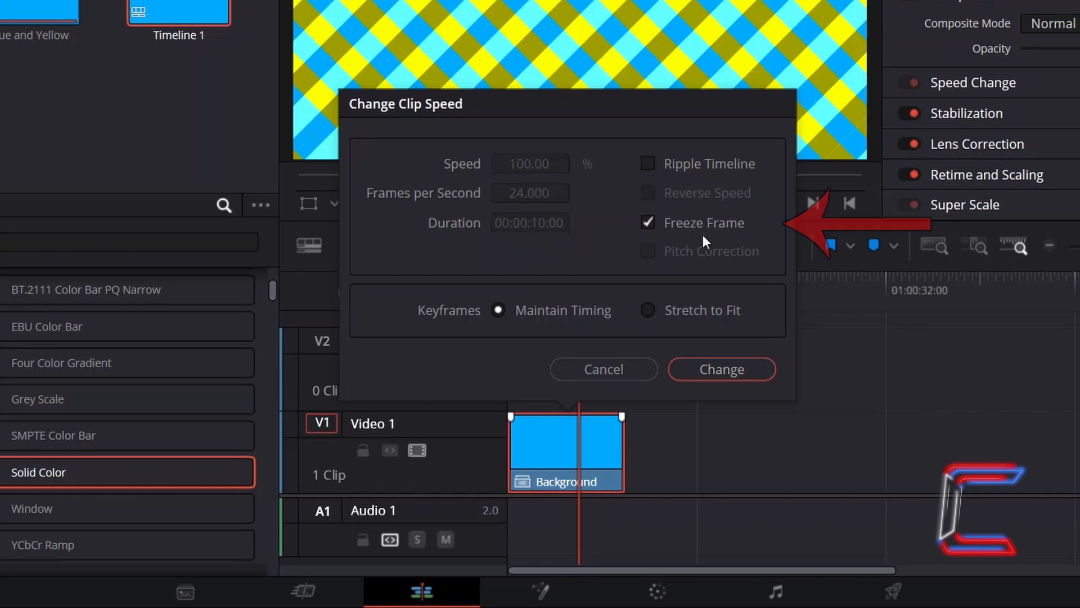
left_click(755, 362)
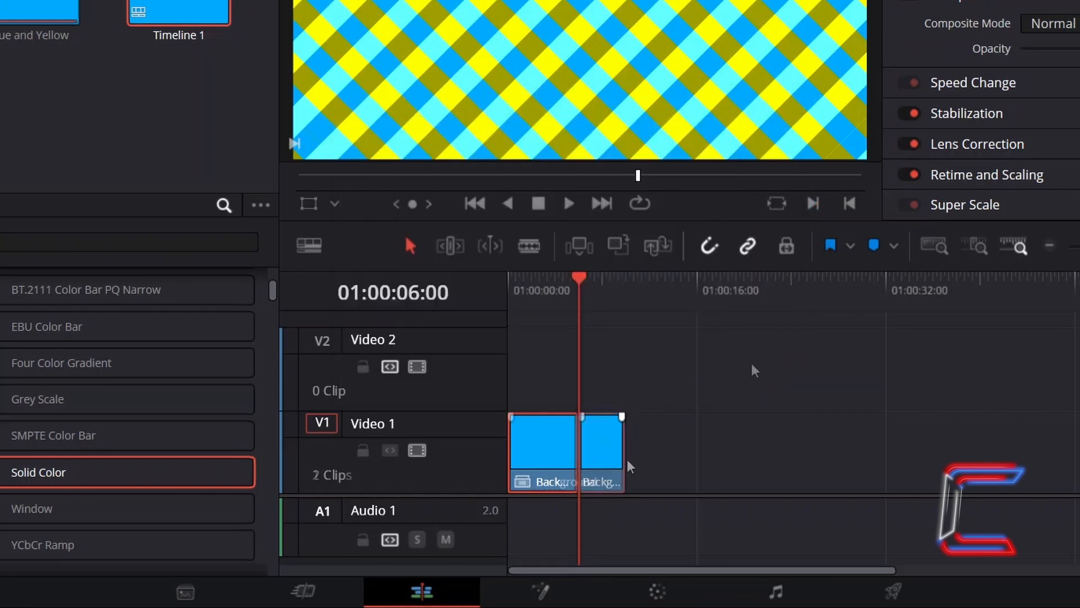
Enlarge the Background clip by setting its linked X and Y zoom to 1.2.
left_click_drag(612, 451, 804, 417)
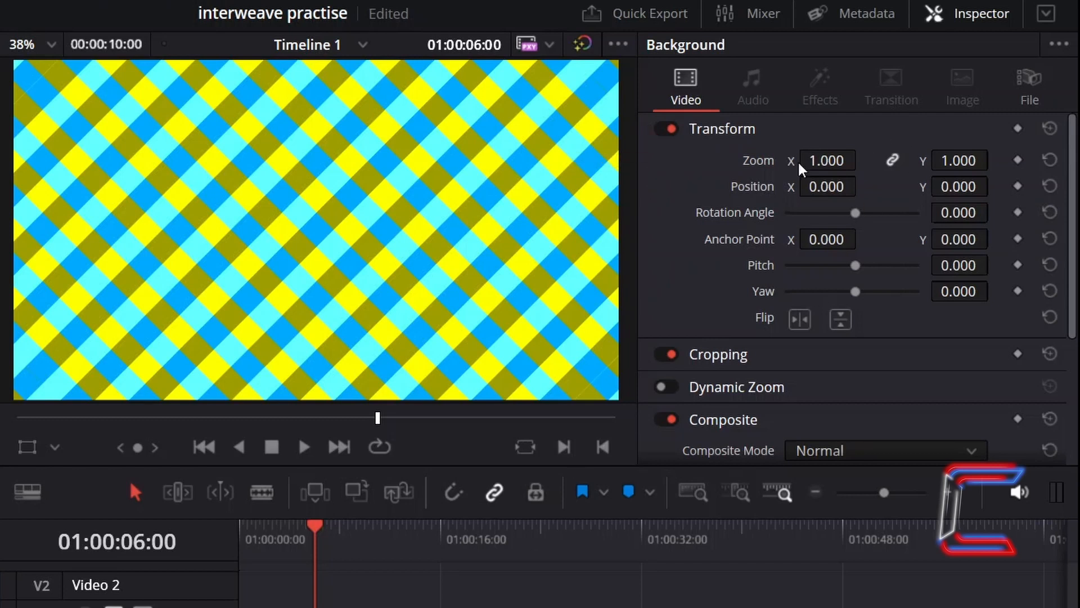
left_click(817, 154)
type("1.2")
key("Return")
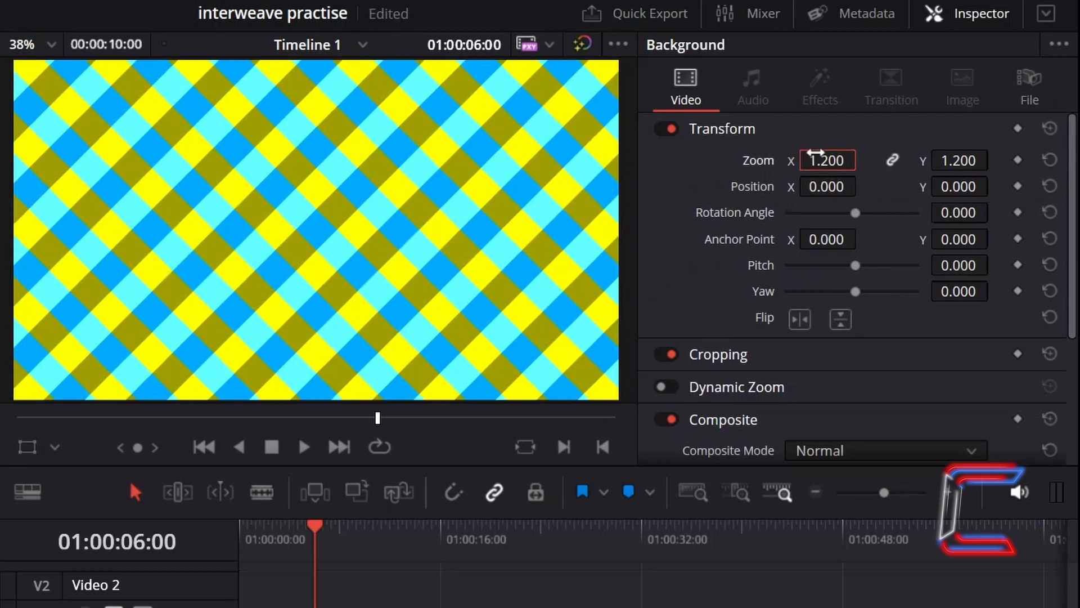